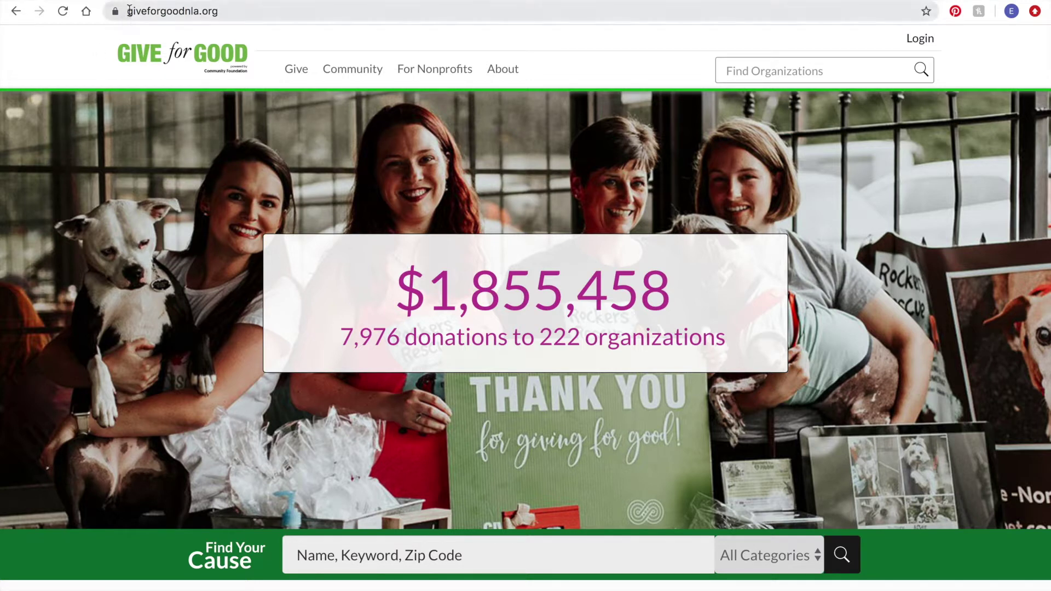
Go to For Nonprofits > Resources and scroll down to the Important Documents list.
left_click_drag(129, 11, 227, 6)
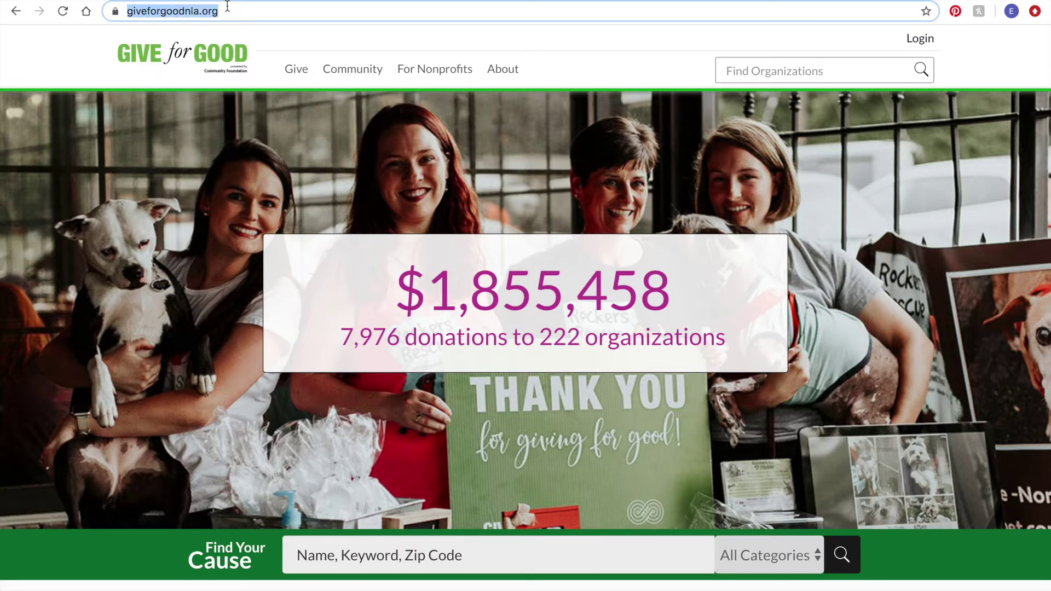
mouse_move(447, 69)
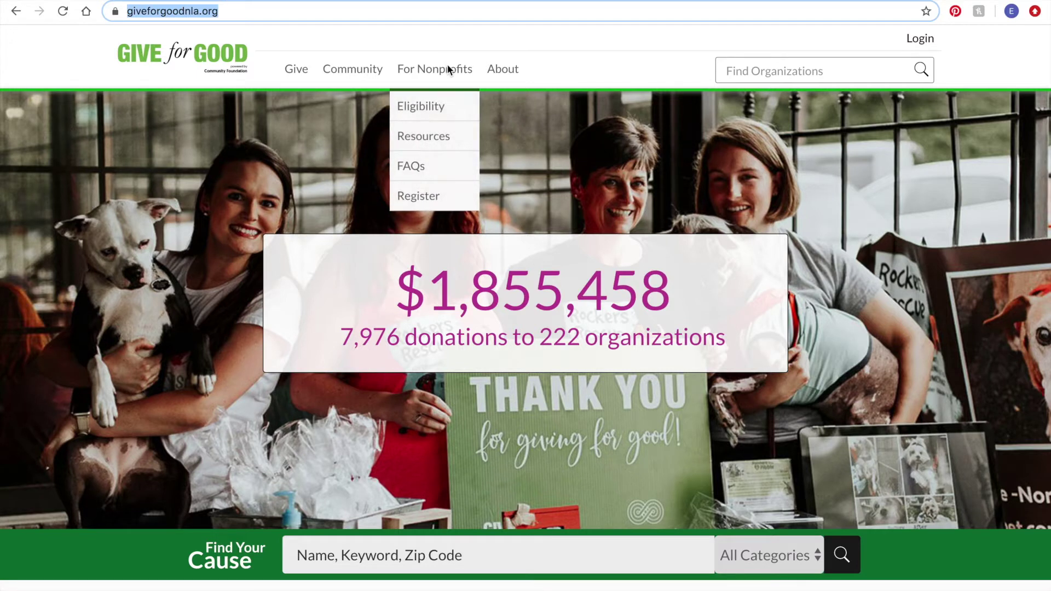
left_click(429, 136)
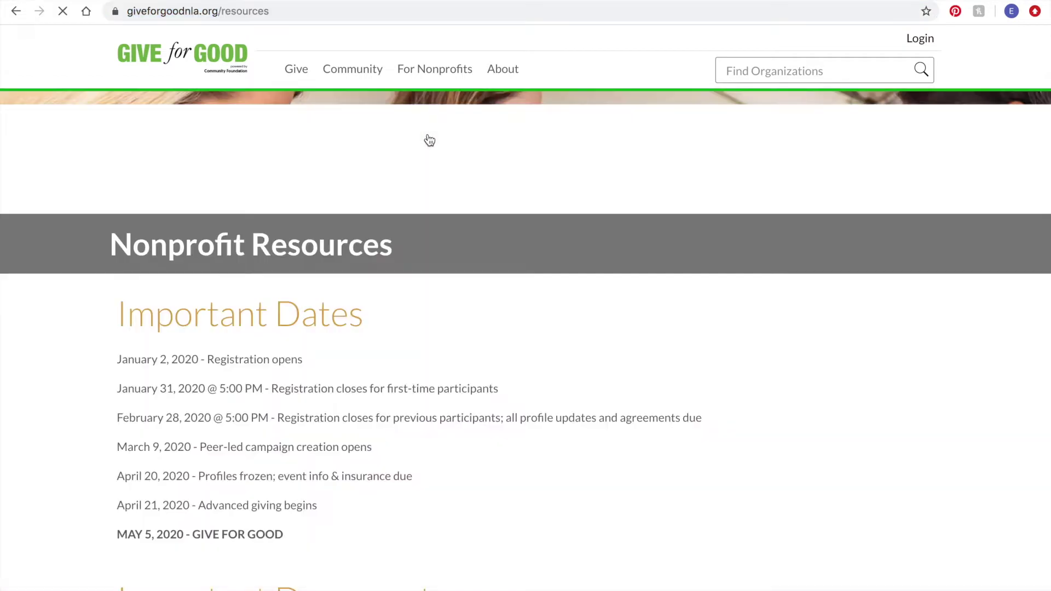
scroll(429, 139, "down", 3)
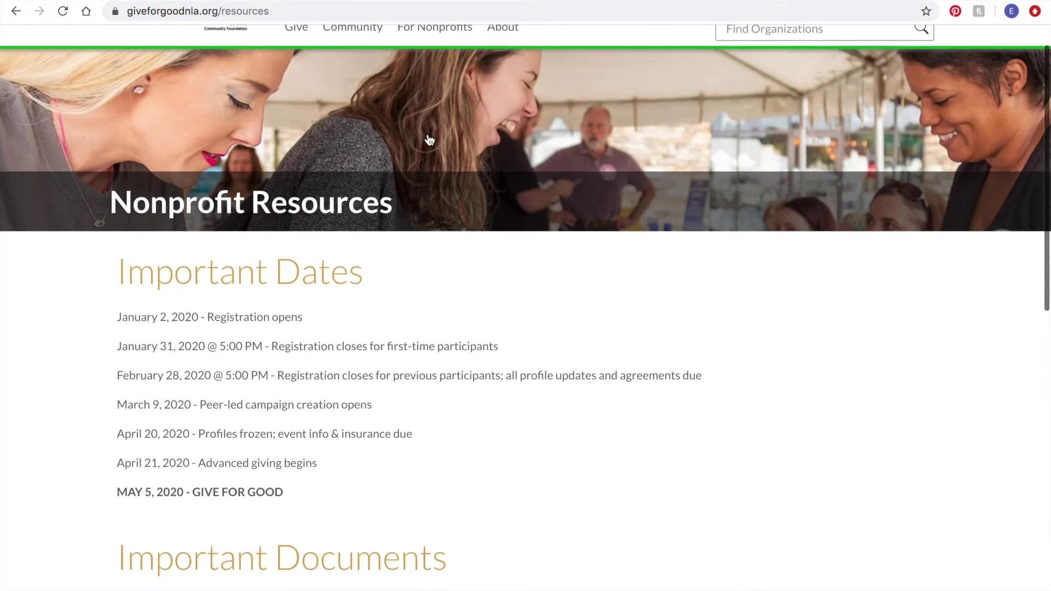
scroll(429, 140, "down", 2)
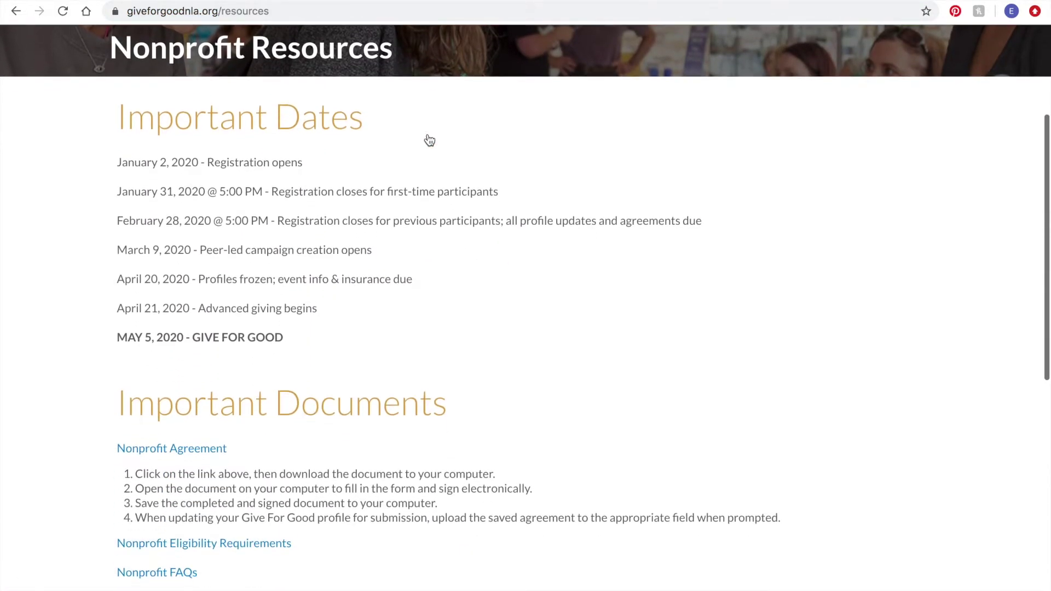
scroll(429, 139, "down", 1)
scroll(429, 139, "down", 2)
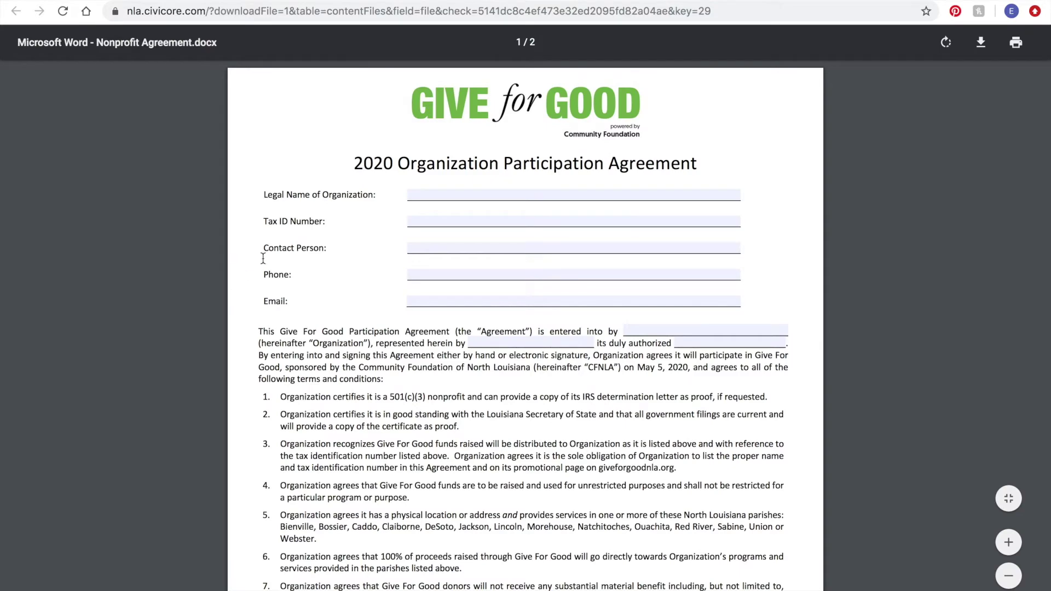
Read the Nonprofit Agreement PDF down to the signature block, then go back to Resources.
scroll(763, 131, "down", 5)
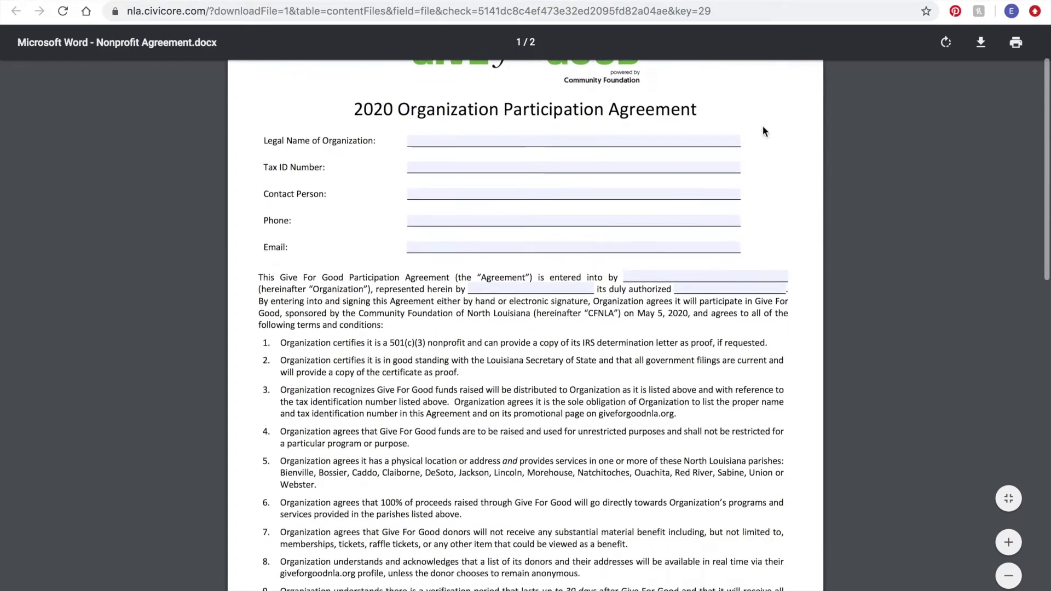
scroll(765, 130, "down", 6)
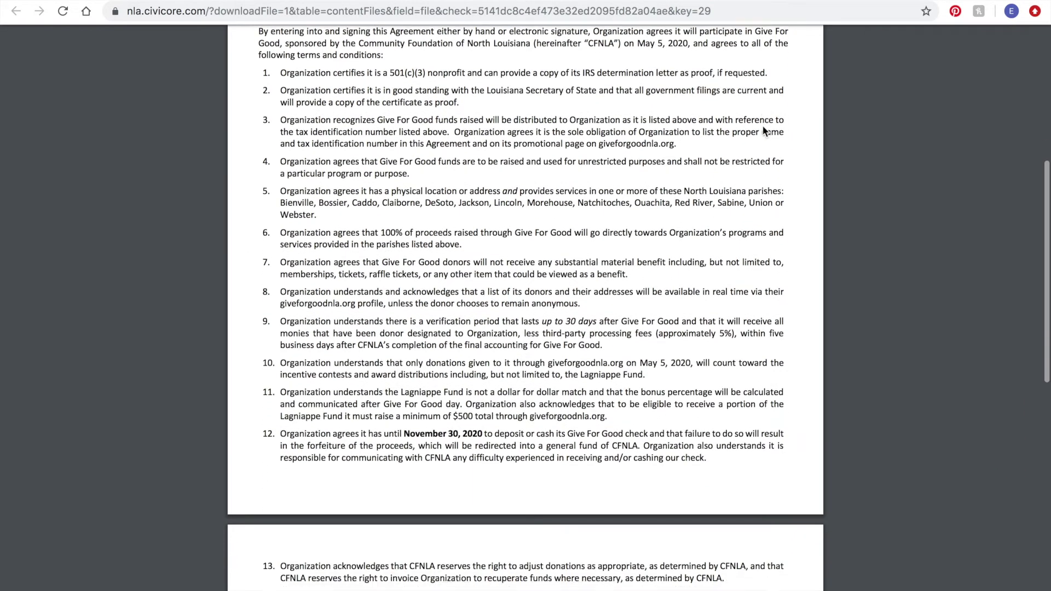
scroll(763, 126, "down", 5)
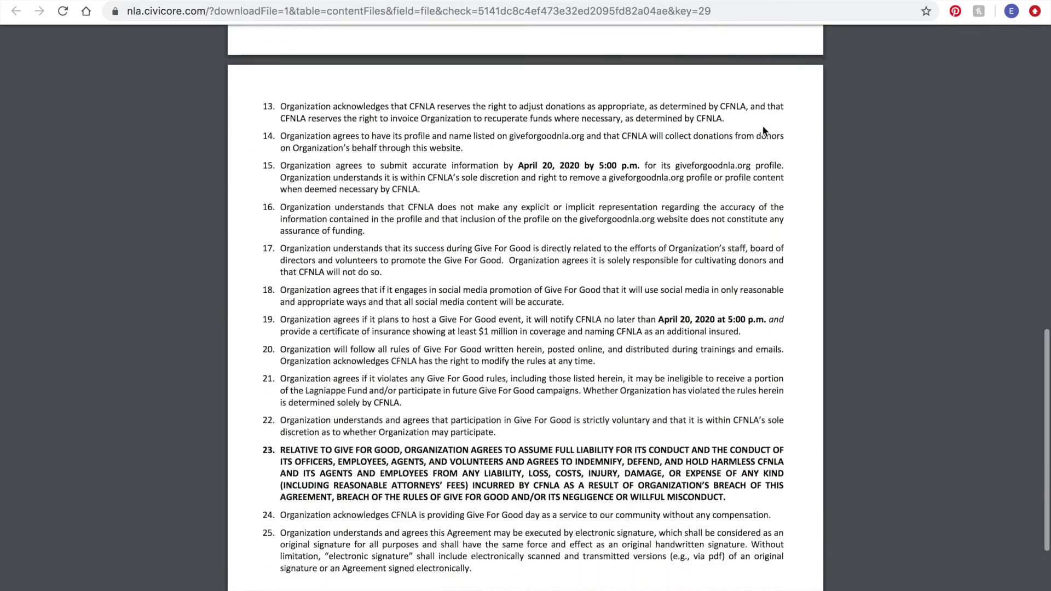
scroll(763, 130, "down", 1)
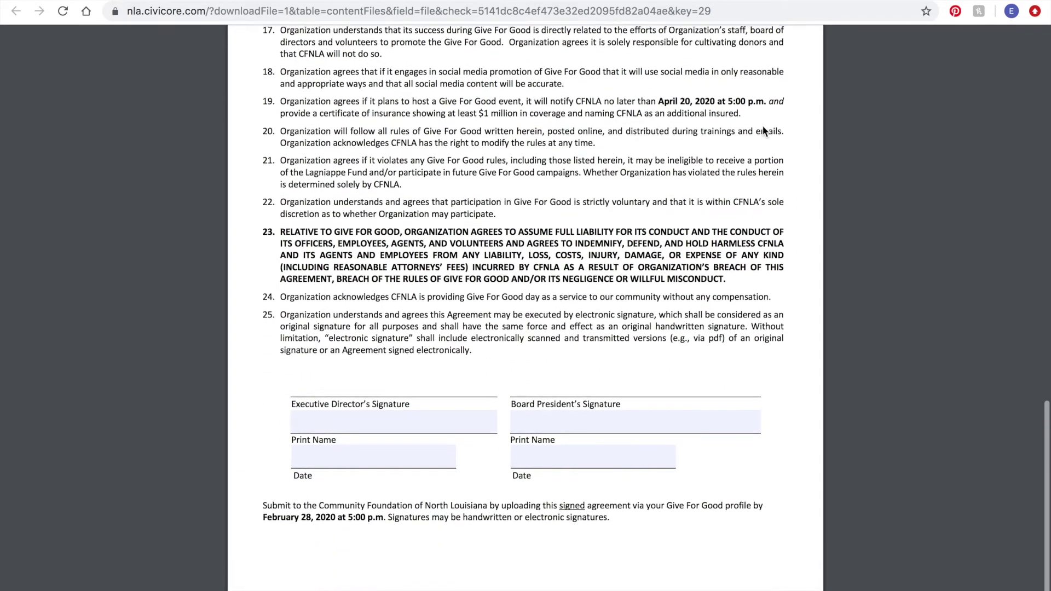
mouse_move(930, 66)
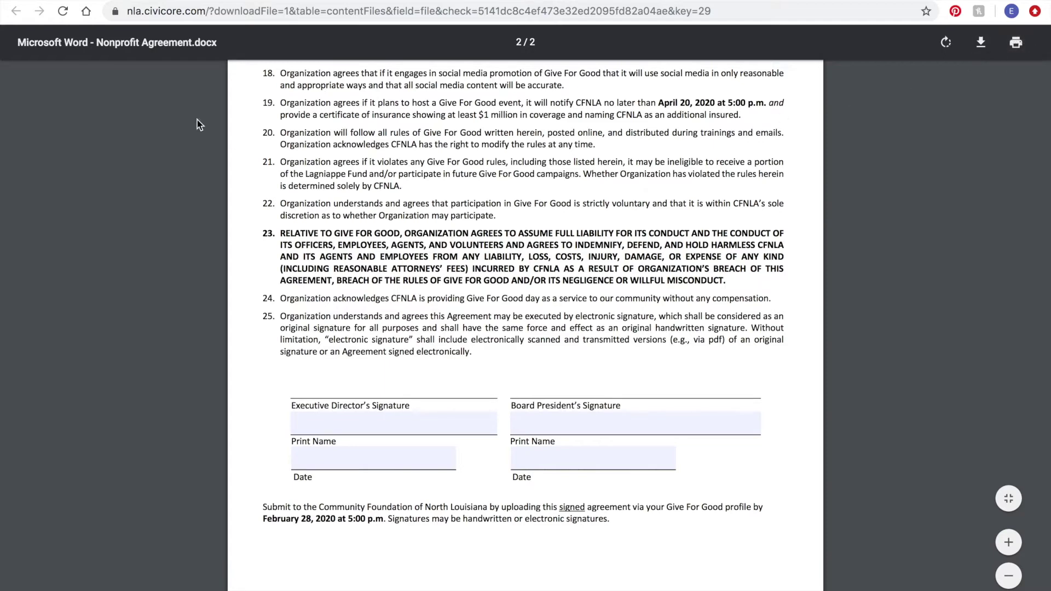
key("alt+Left")
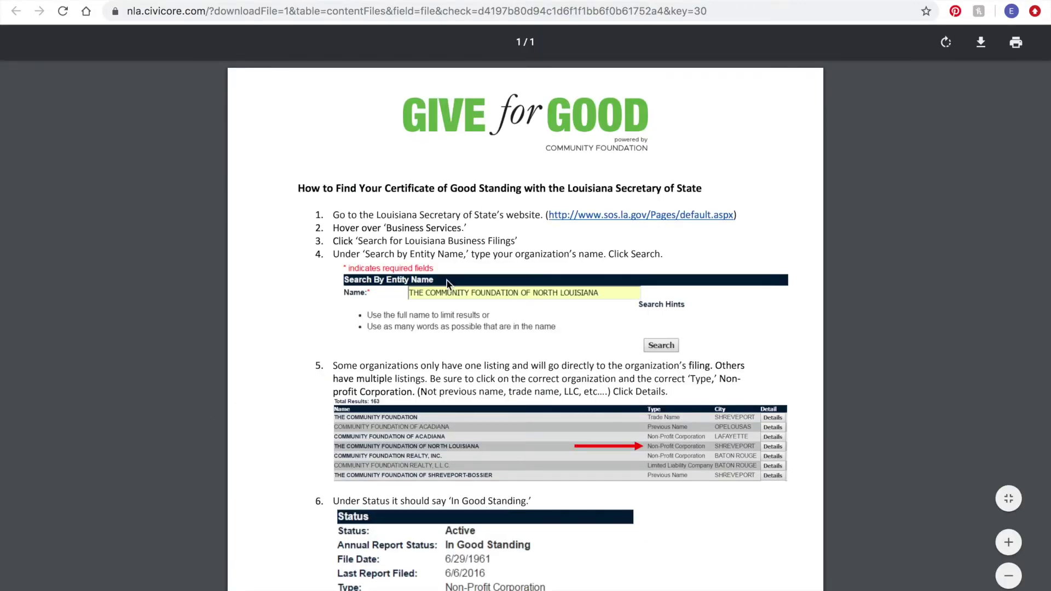
Review the Certificate of Good Standing guide, close it, and return to the top of Resources.
scroll(767, 179, "down", 3)
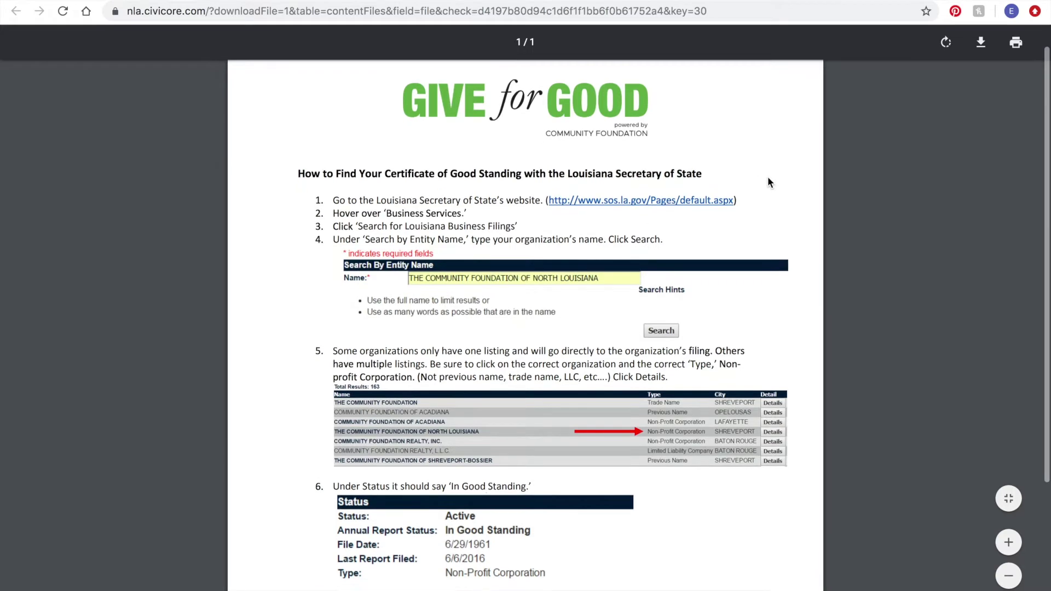
scroll(768, 182, "down", 3)
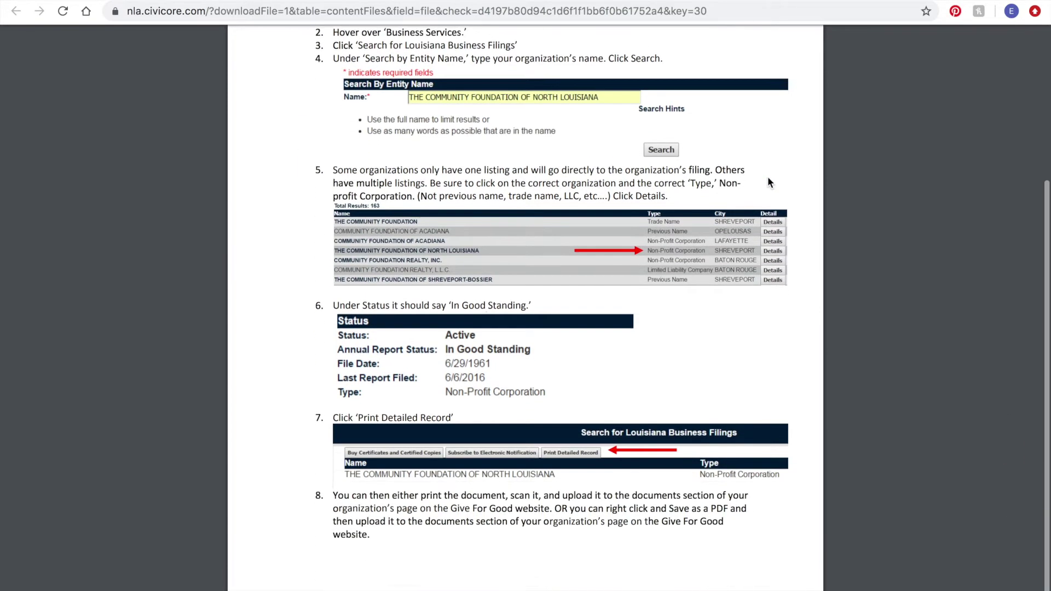
scroll(767, 182, "up", 1)
scroll(767, 182, "up", 4)
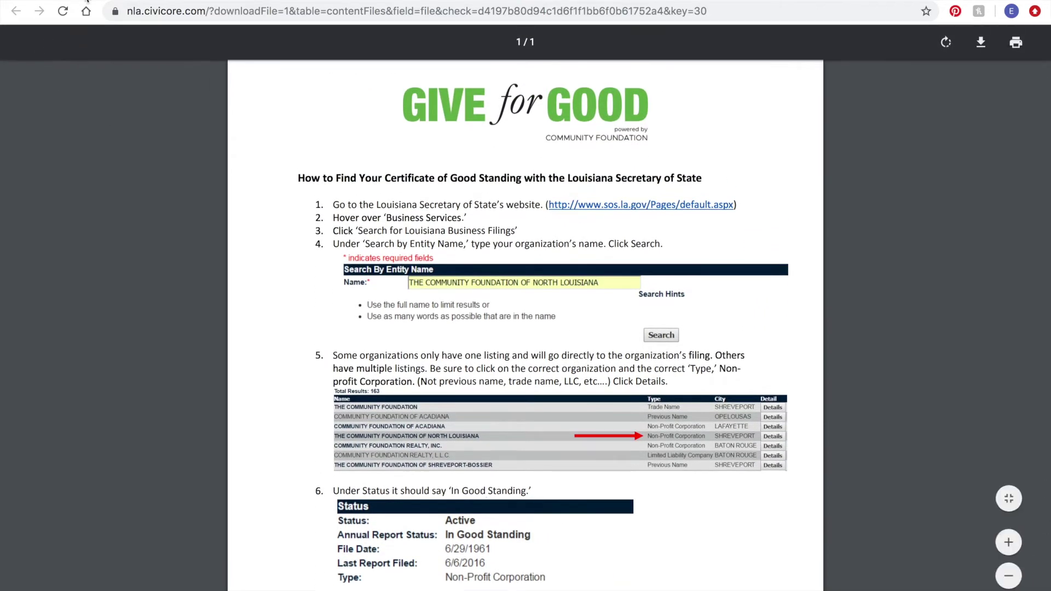
key("ctrl+w")
scroll(762, 168, "up", 10)
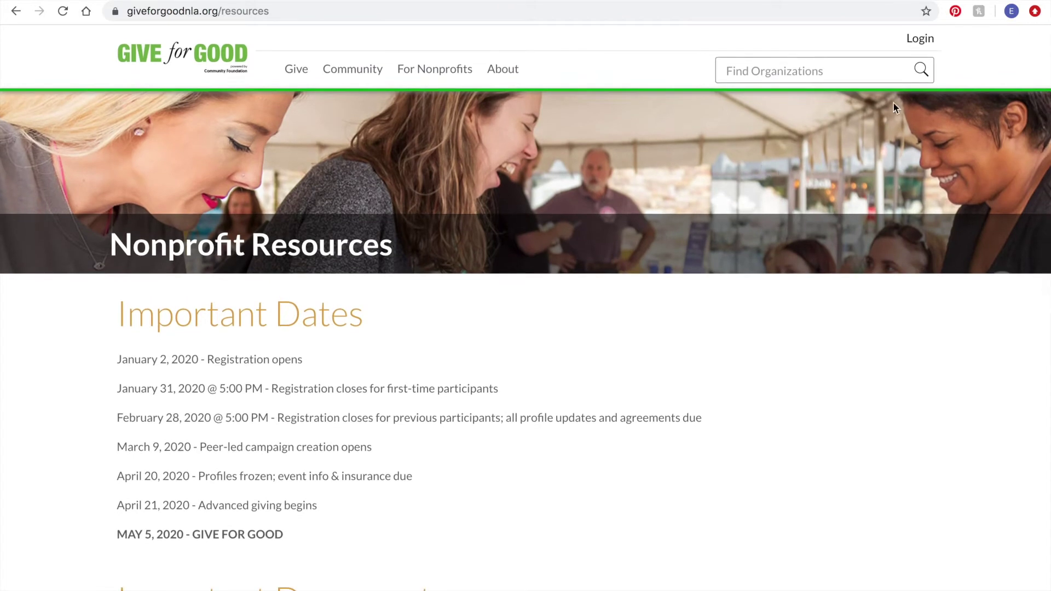
Open Login > Nonprofit so the login page appears with saved email and password autofilled.
mouse_move(913, 45)
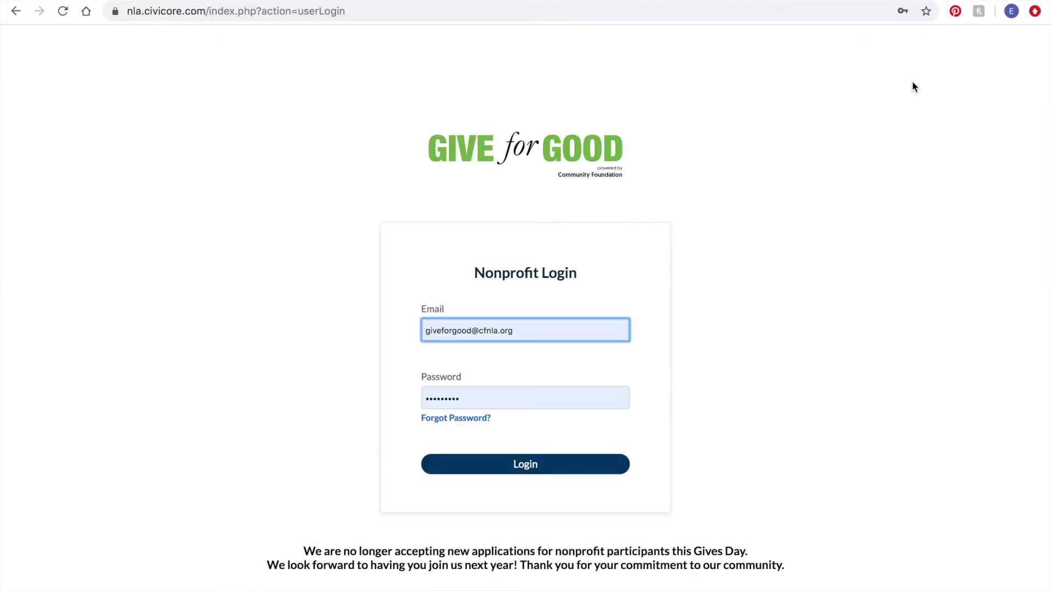
scroll(764, 143, "down", 1)
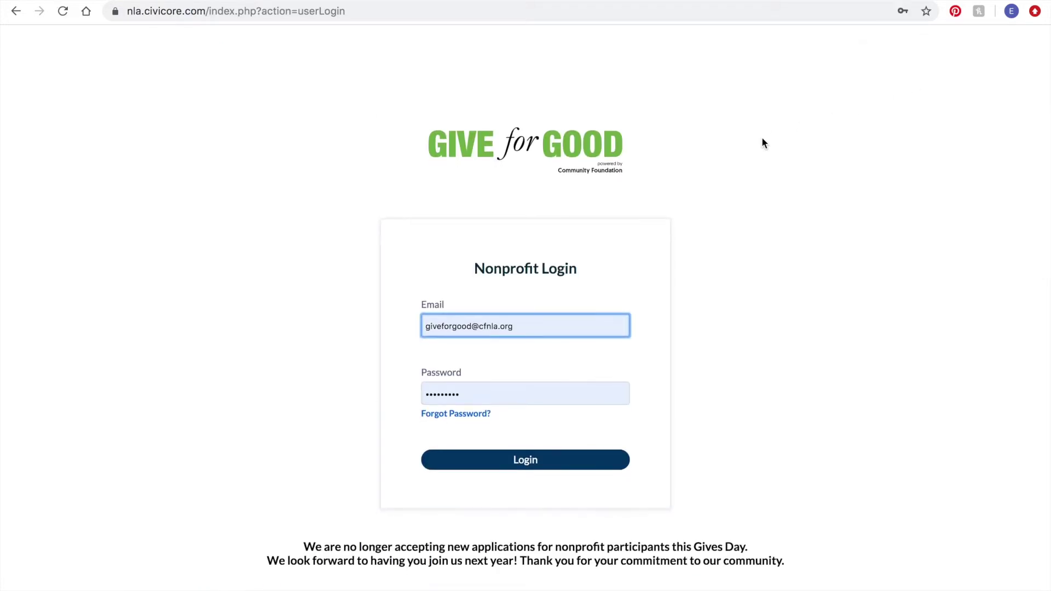
scroll(764, 143, "up", 1)
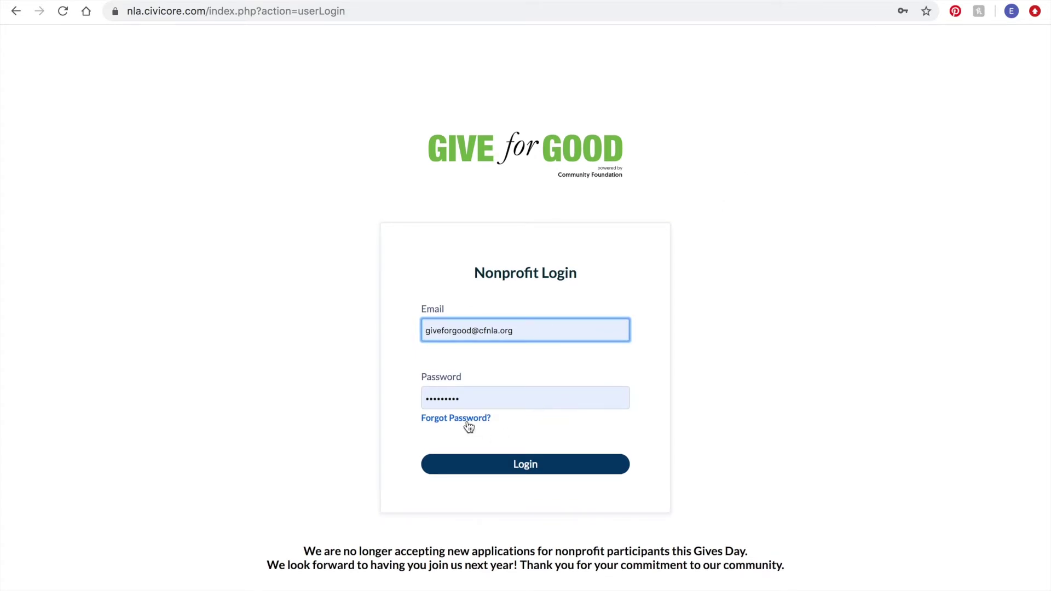
Sign in, review the dashboard milestones, and highlight the STATUS: UNAPPROVED indicator.
left_click(535, 464)
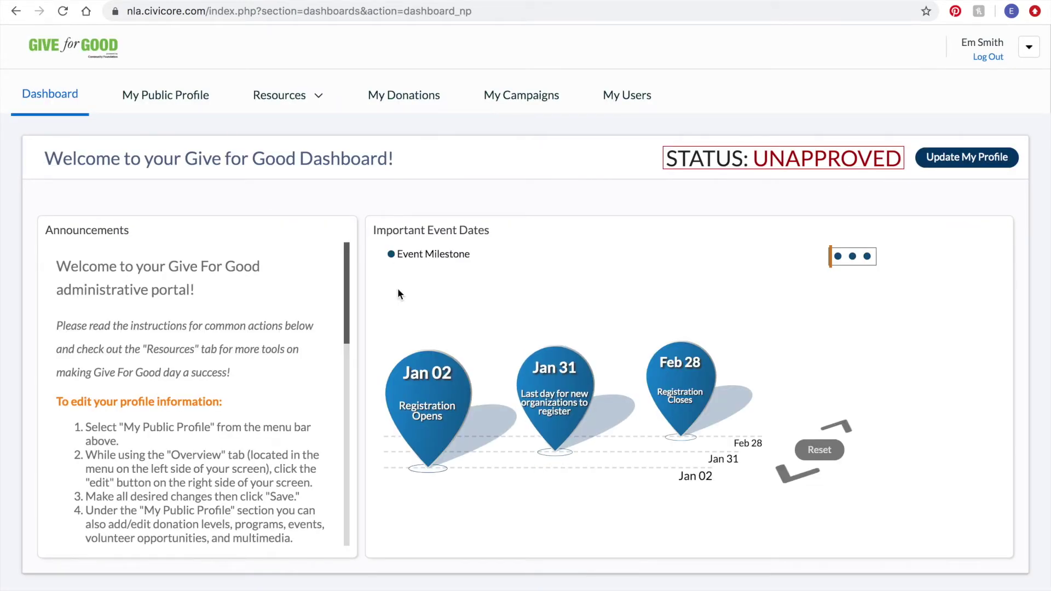
scroll(271, 287, "down", 5)
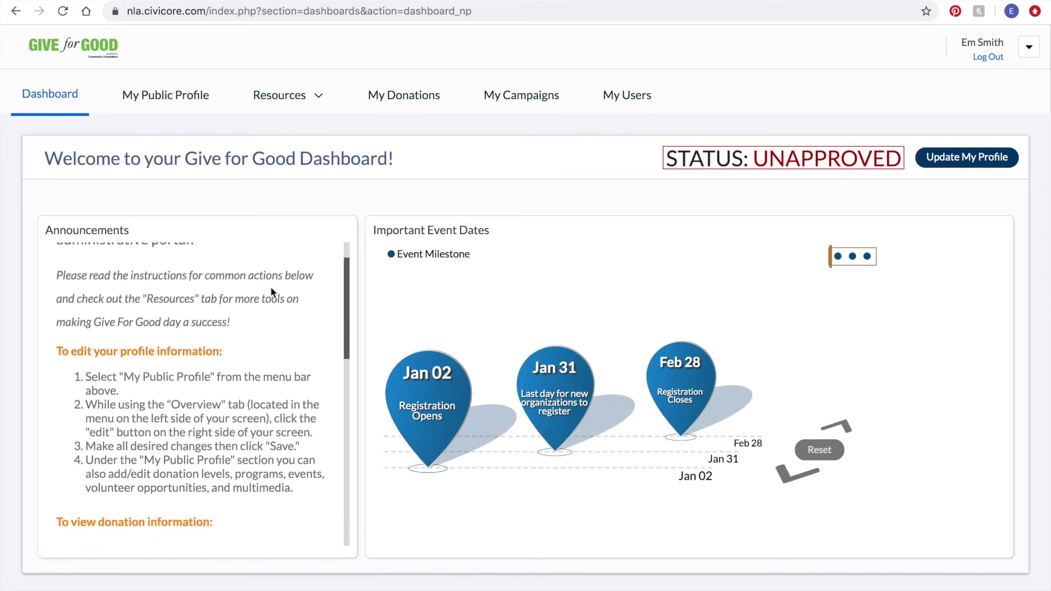
scroll(270, 287, "down", 7)
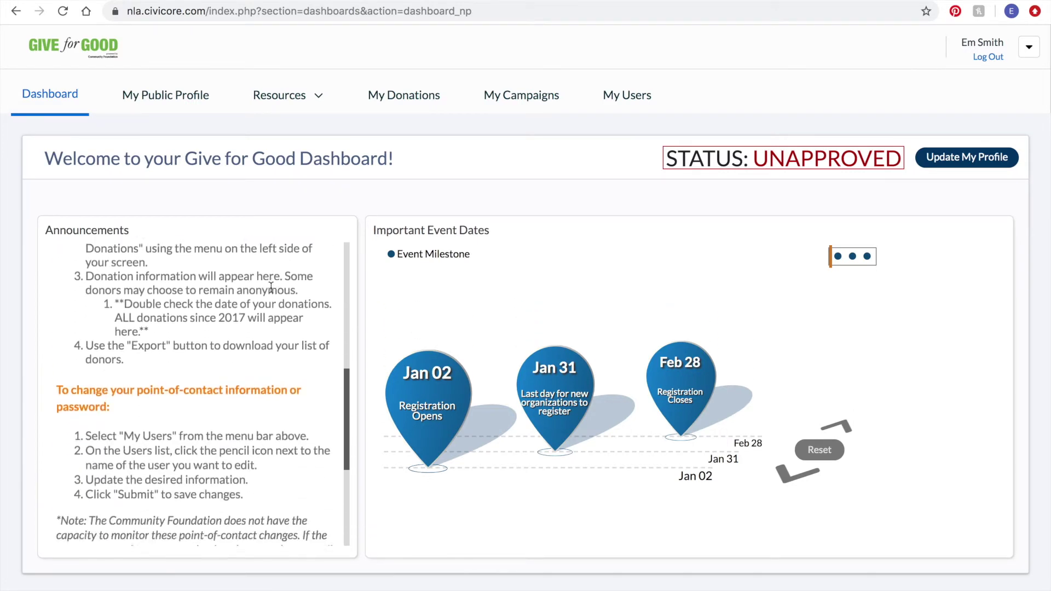
scroll(270, 287, "down", 2)
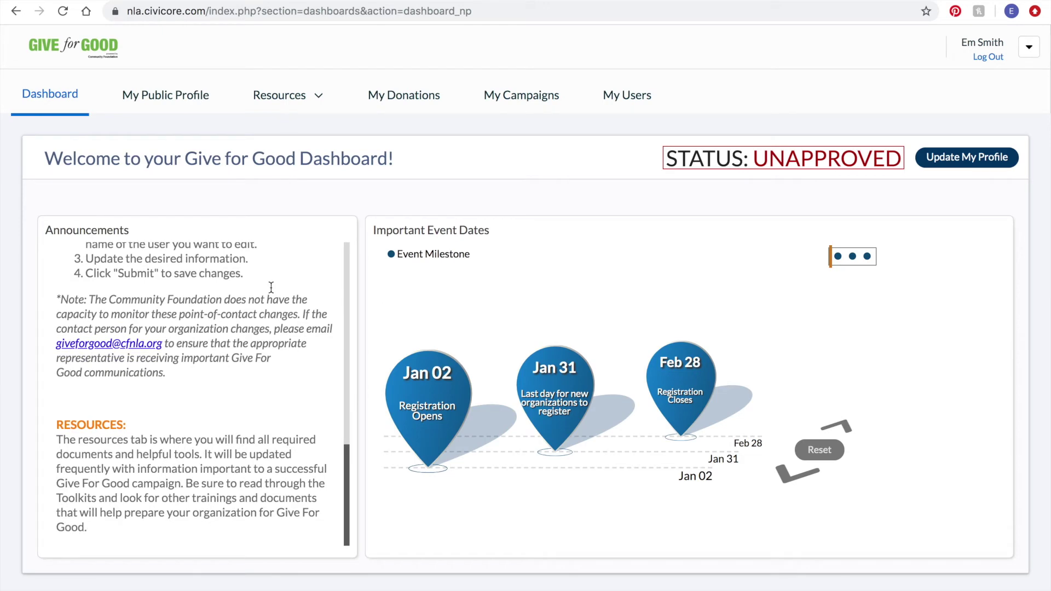
scroll(271, 286, "up", 14)
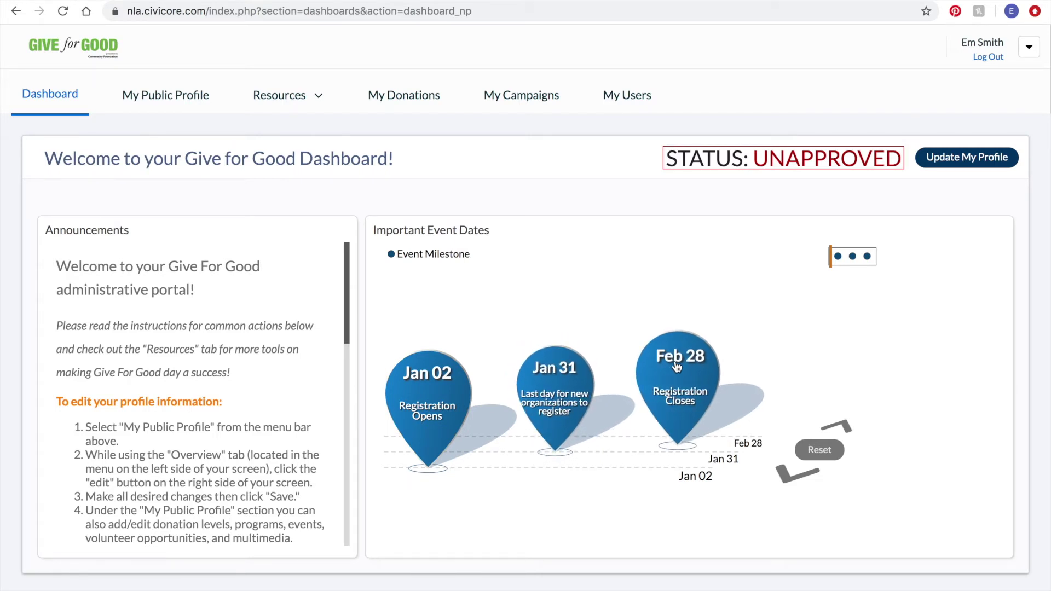
left_click_drag(667, 158, 897, 158)
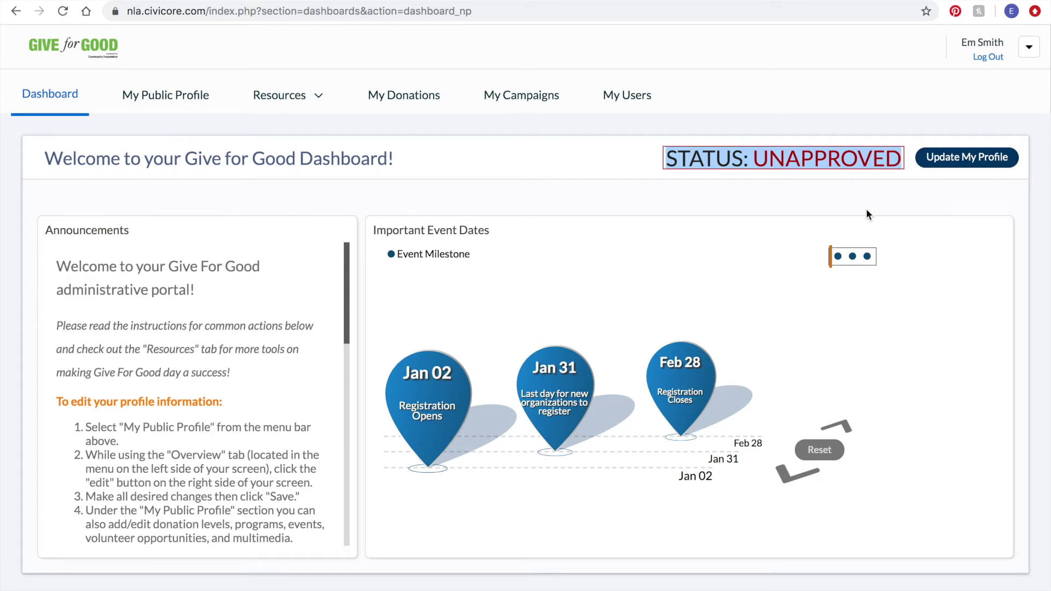
Review Community Foundation of North Louisiana's details on the My Public Profile Overview page.
left_click(190, 95)
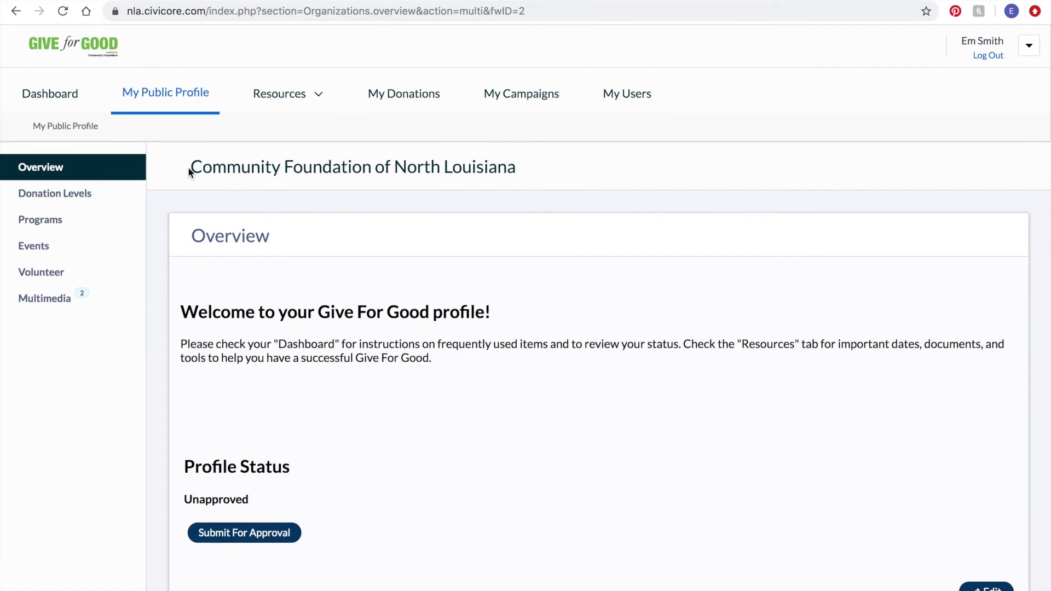
scroll(189, 171, "down", 5)
scroll(188, 172, "down", 4)
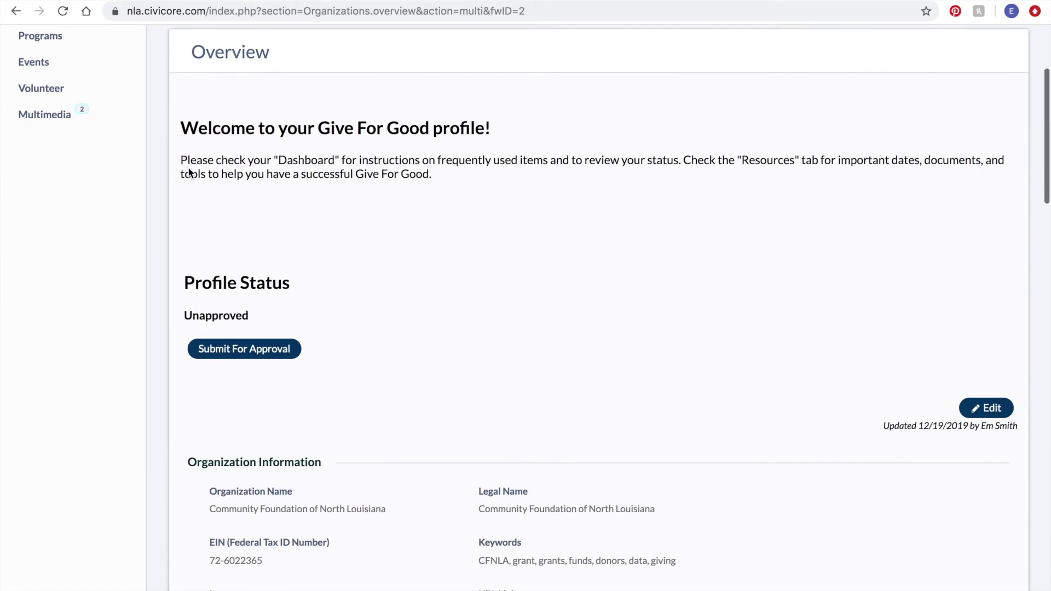
scroll(189, 173, "down", 6)
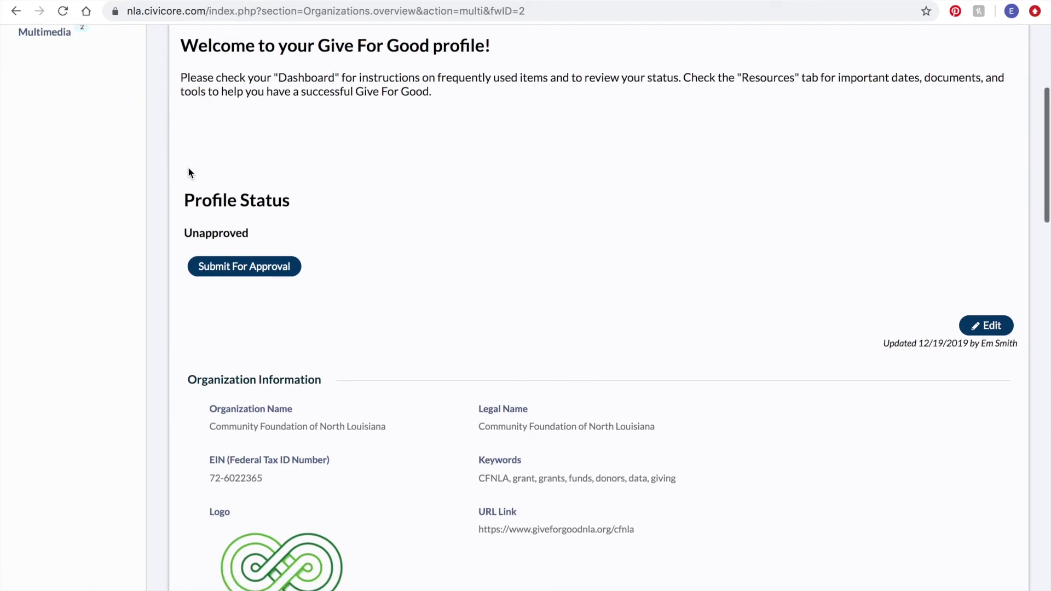
scroll(189, 172, "down", 6)
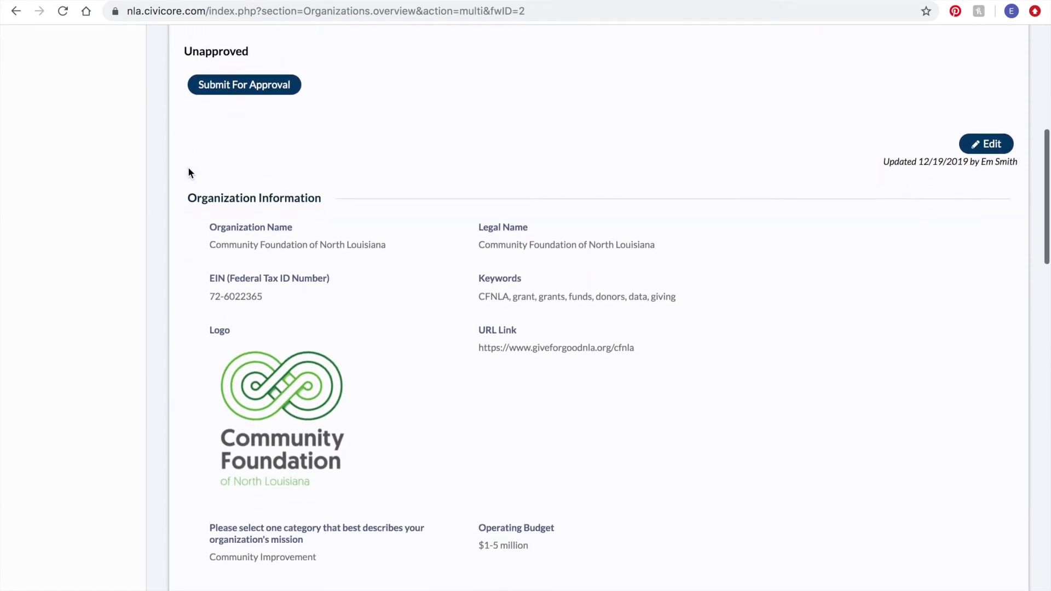
scroll(188, 172, "down", 8)
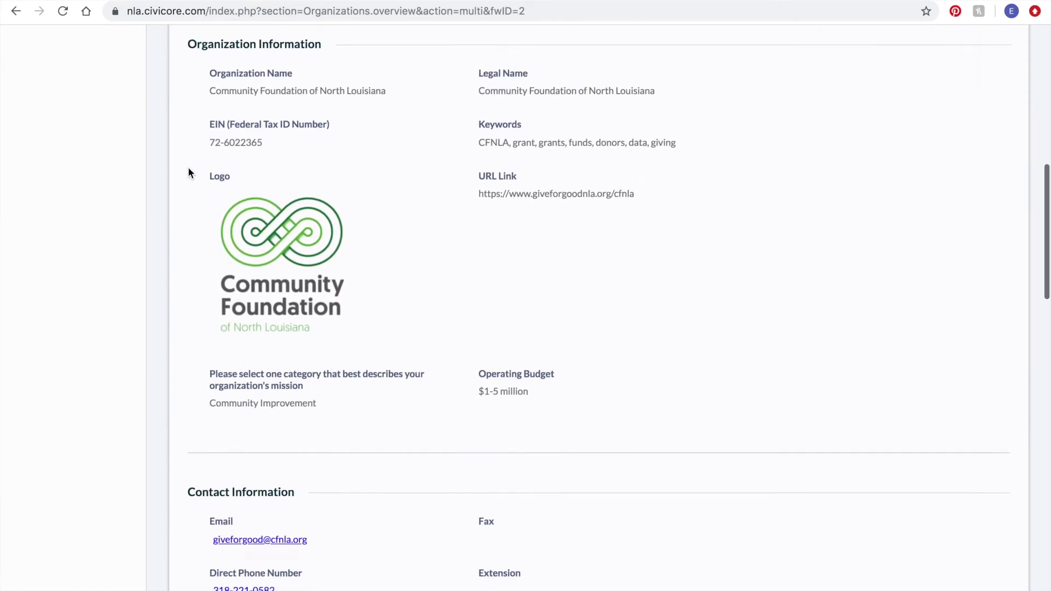
scroll(188, 170, "down", 8)
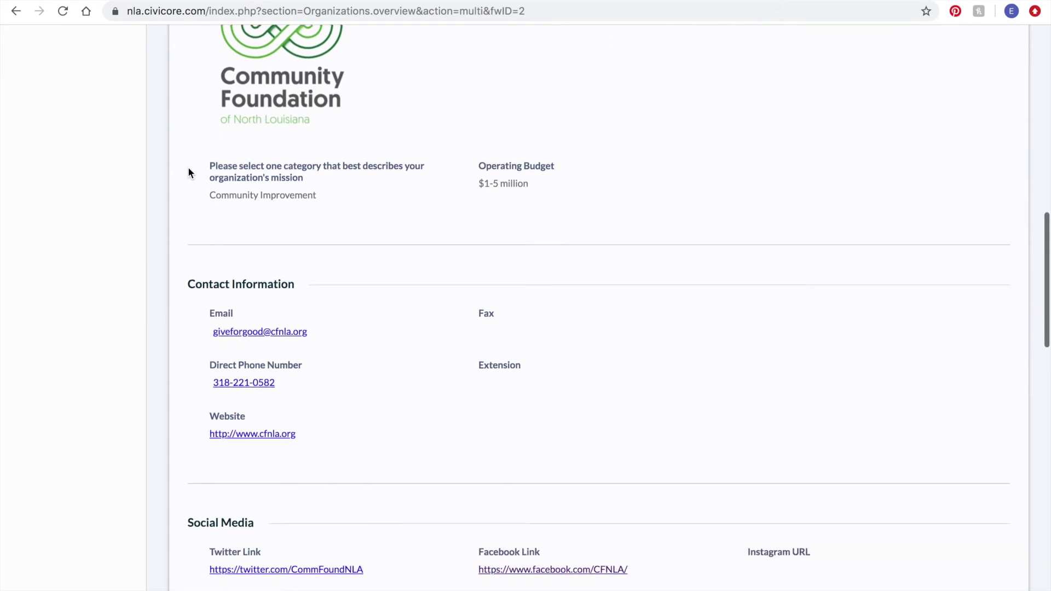
scroll(188, 170, "up", 7)
scroll(189, 173, "up", 14)
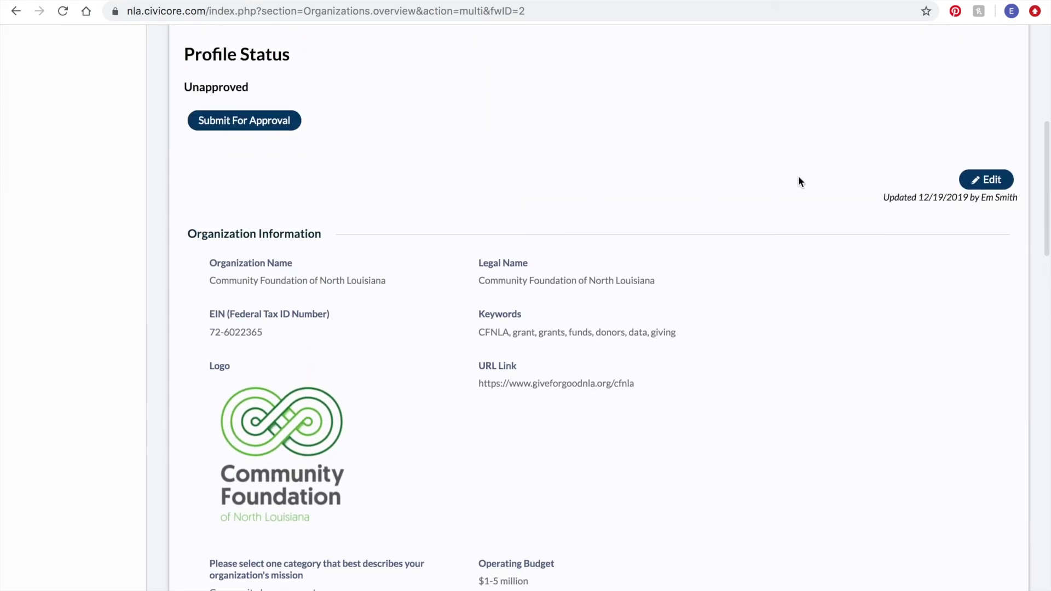
Open the organization profile in Edit mode and review the upper form fields.
left_click(987, 180)
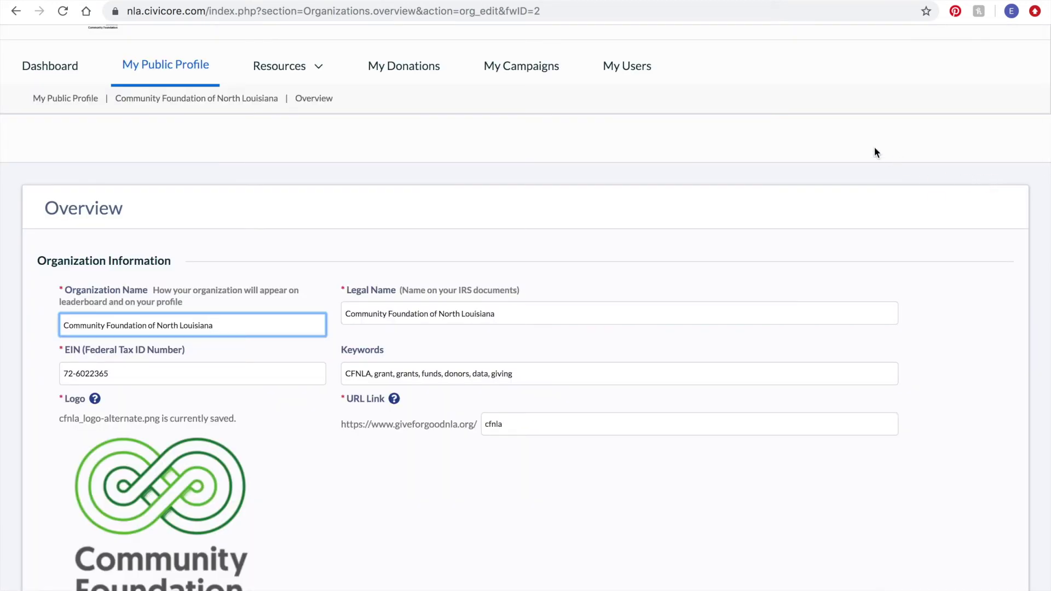
scroll(476, 161, "down", 3)
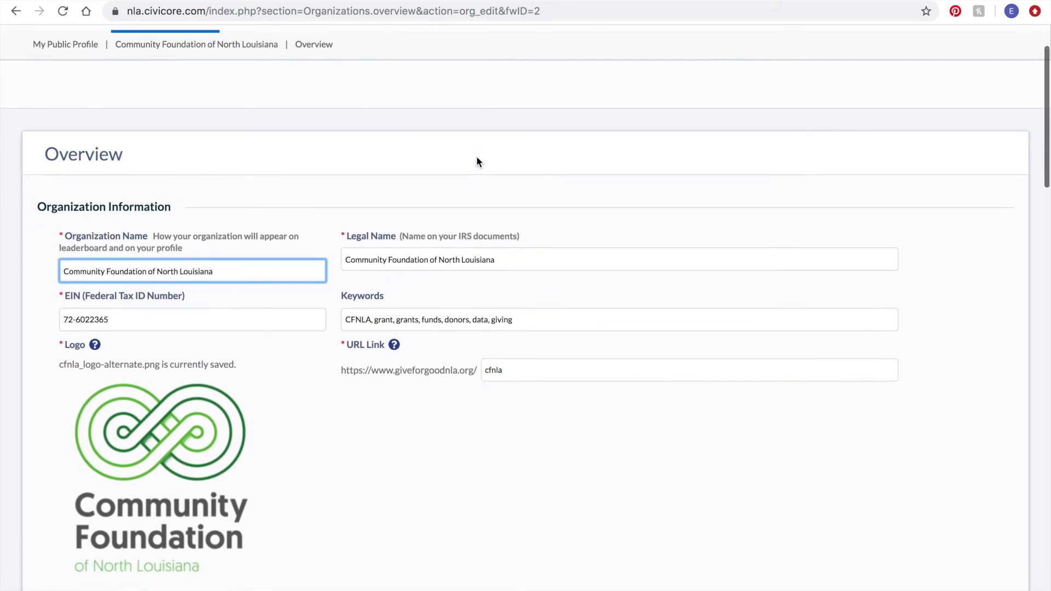
scroll(476, 158, "down", 1)
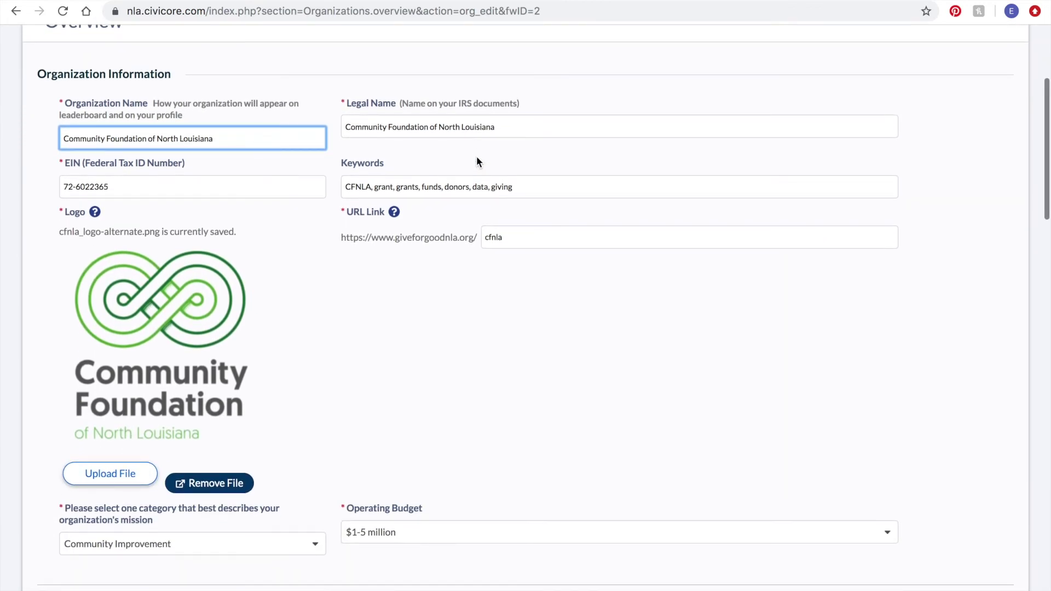
scroll(476, 157, "down", 1)
scroll(477, 162, "down", 3)
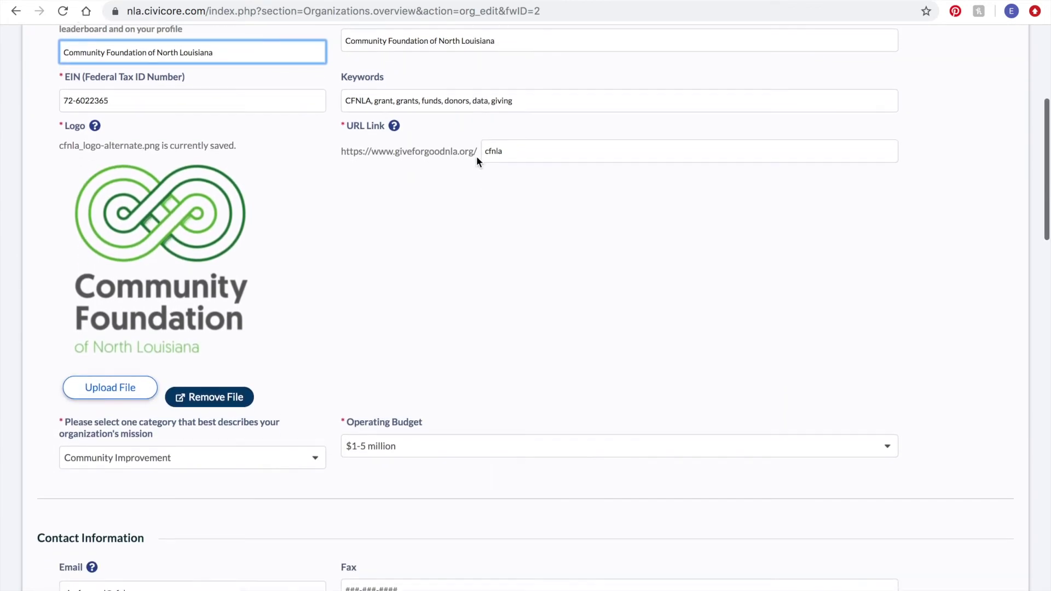
scroll(476, 161, "down", 3)
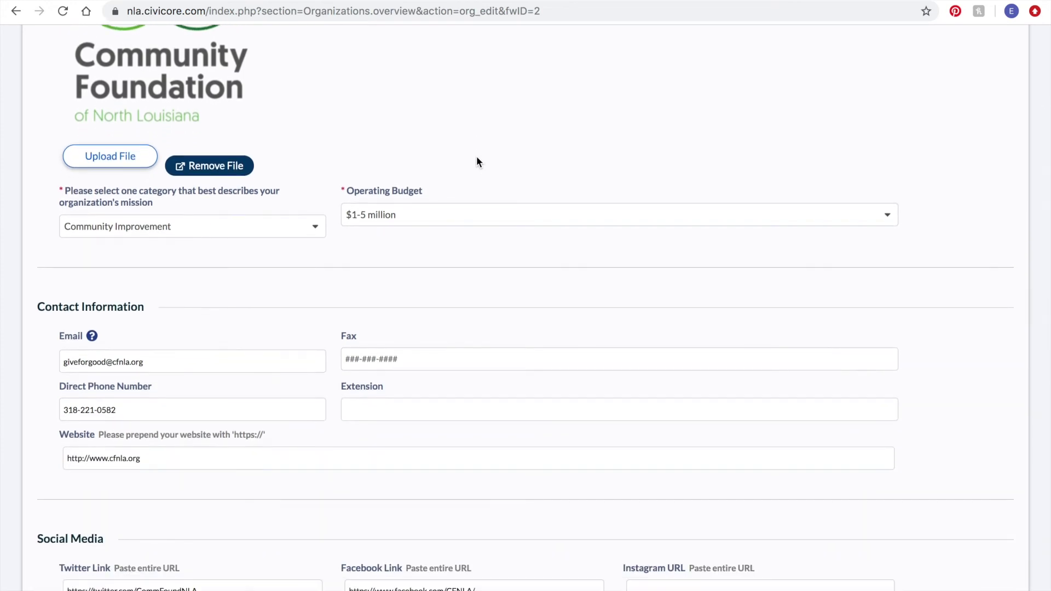
scroll(476, 162, "down", 5)
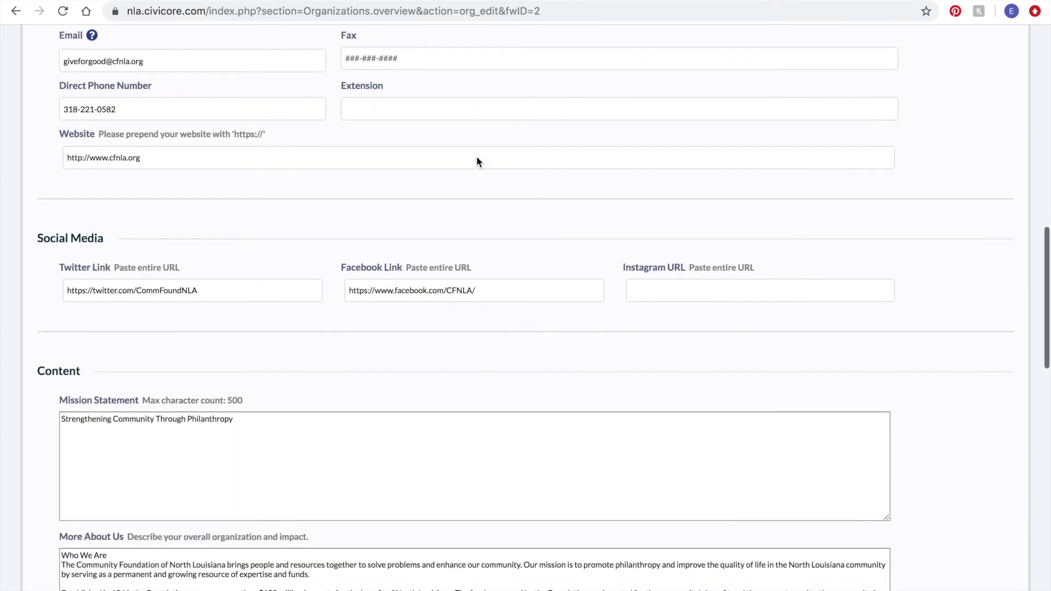
Check the remaining fields and both required documents, then save the profile.
scroll(477, 161, "down", 2)
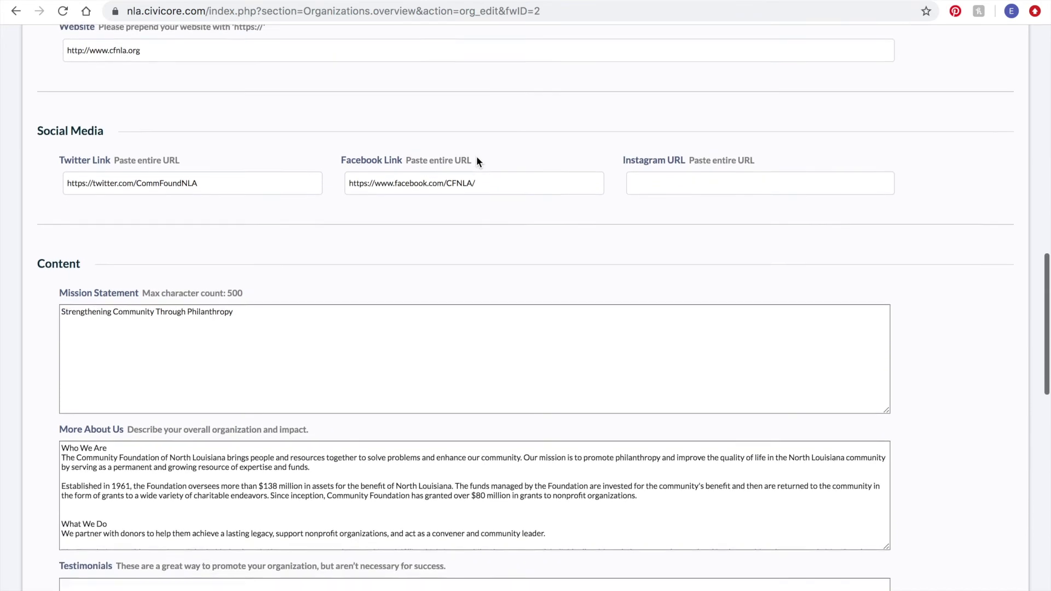
scroll(477, 161, "down", 2)
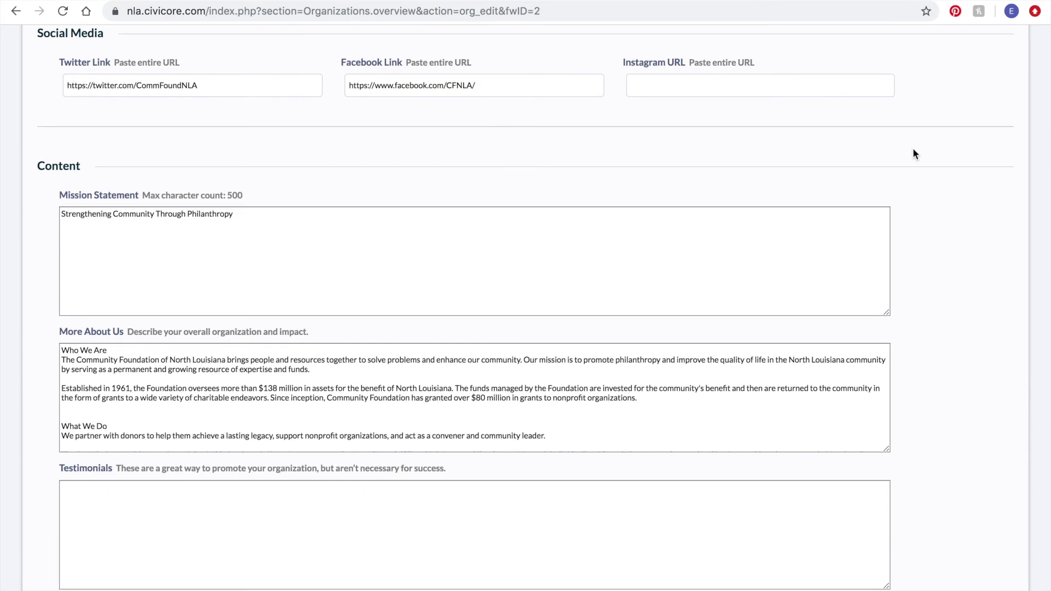
scroll(912, 154, "down", 5)
scroll(912, 153, "down", 5)
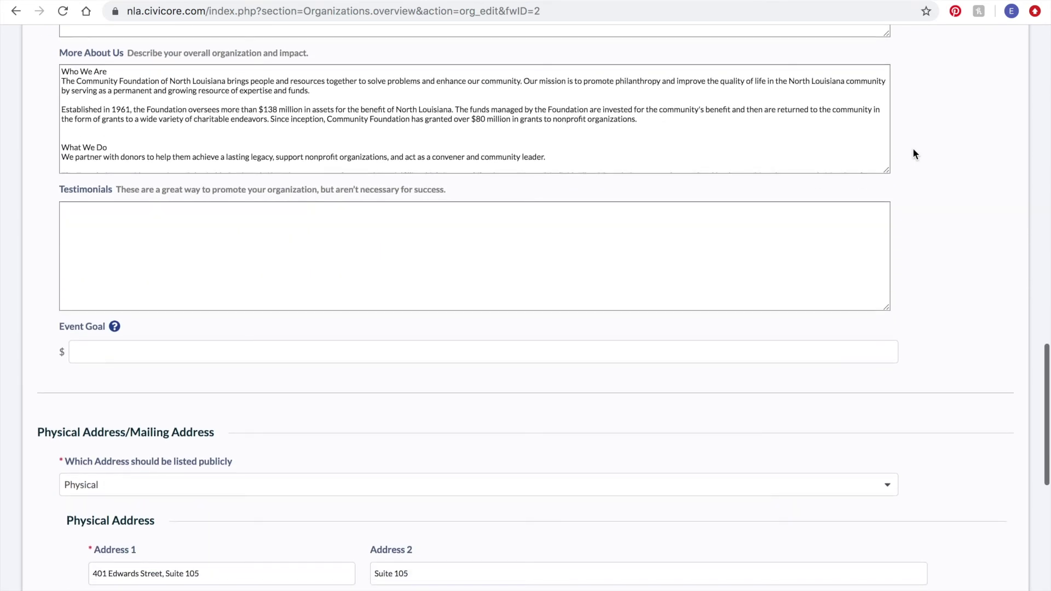
scroll(913, 154, "down", 4)
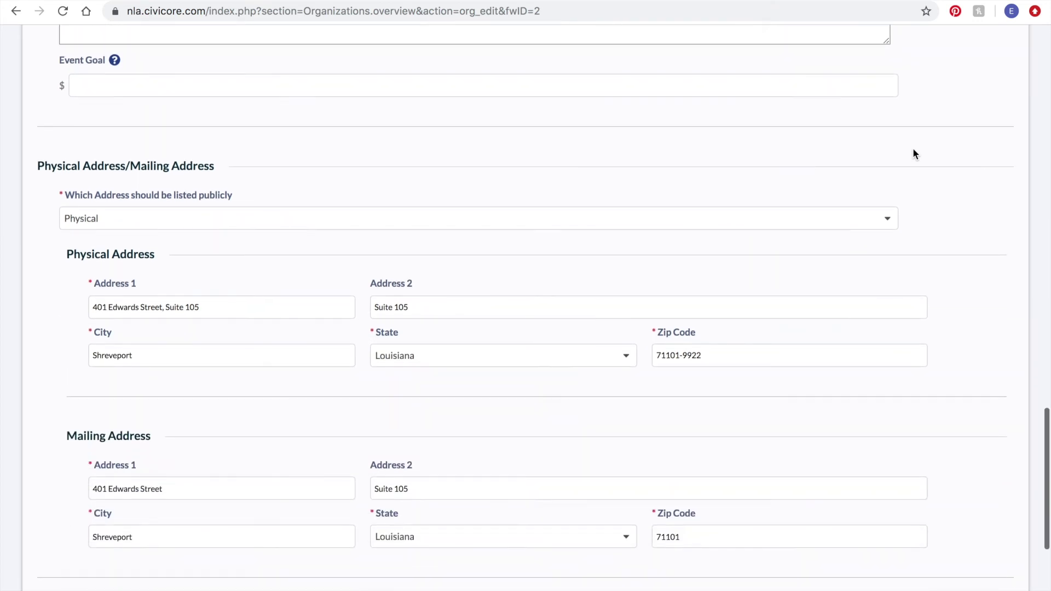
scroll(913, 154, "down", 2)
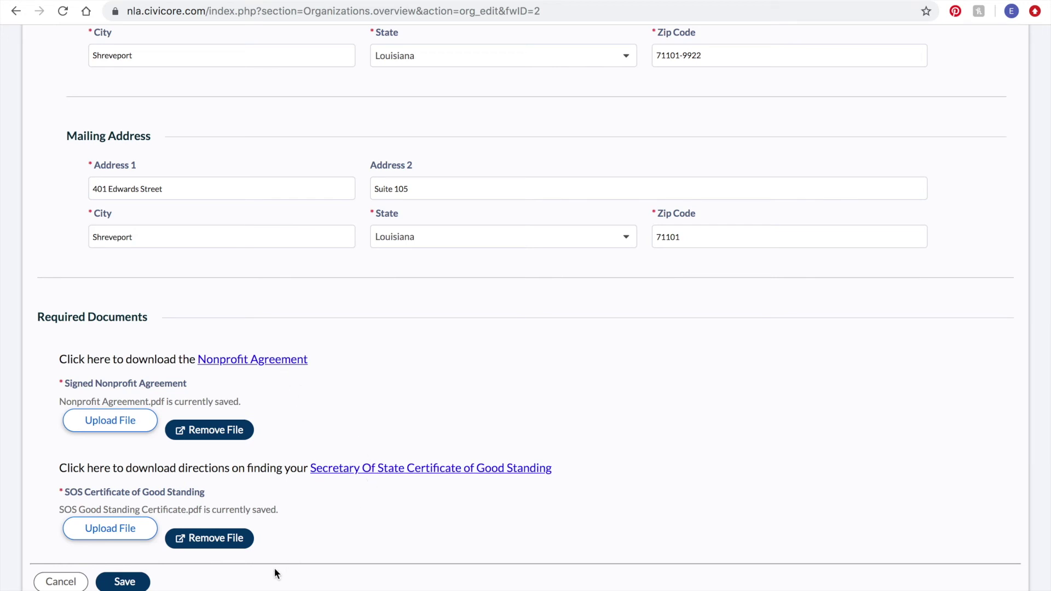
left_click(117, 581)
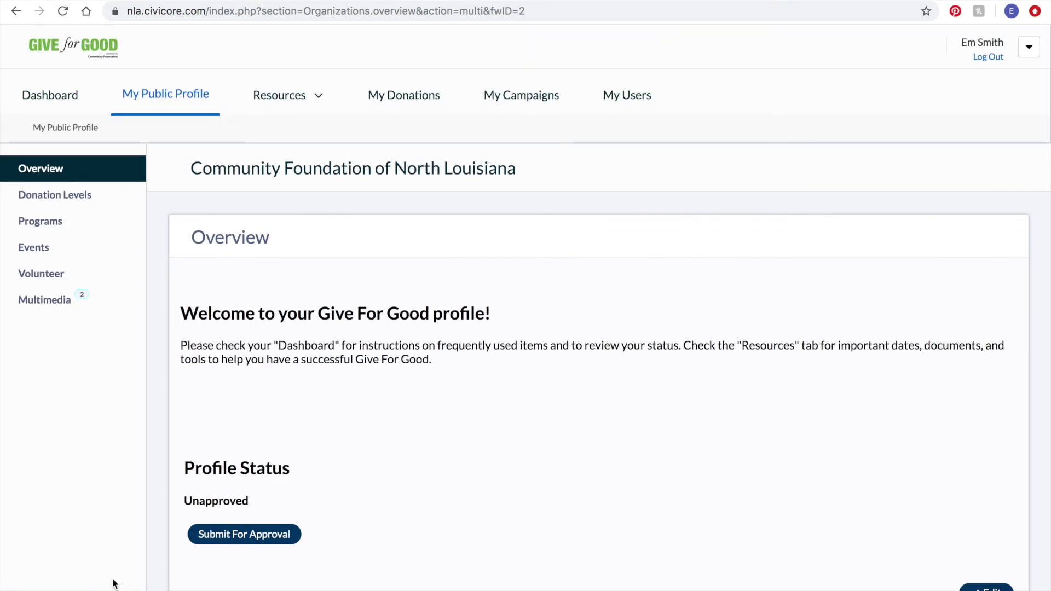
Submit the profile for approval from the Profile Status section.
scroll(405, 397, "down", 3)
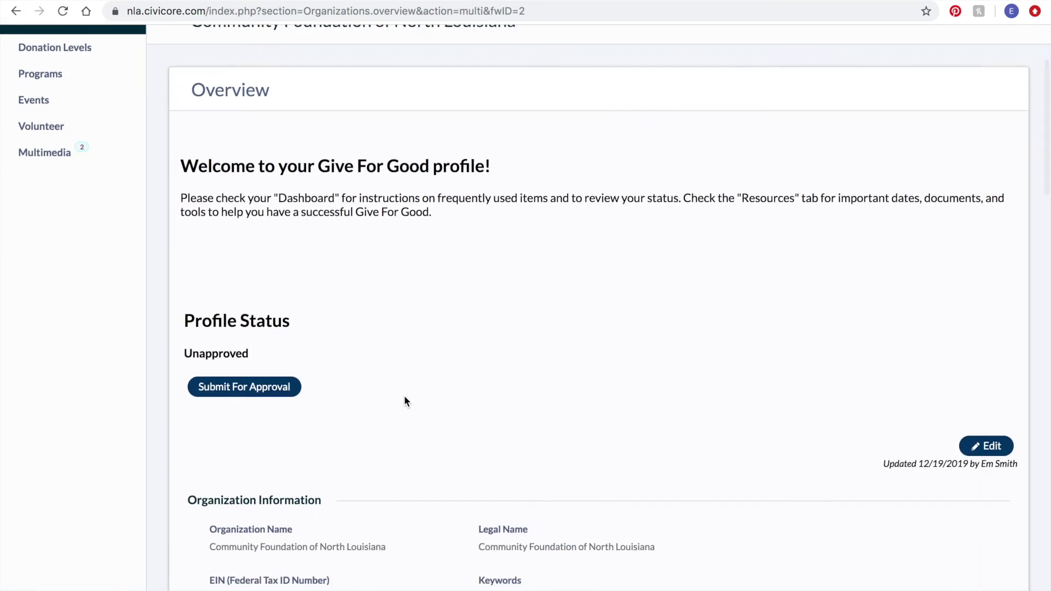
left_click(257, 398)
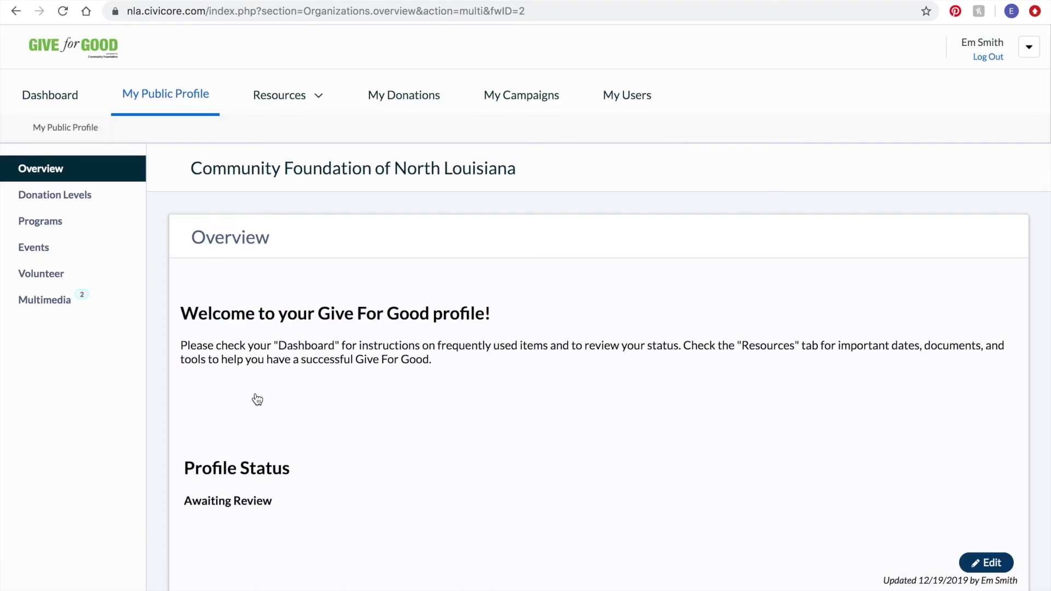
Return to the Dashboard and highlight the STATUS: AWAITING REVIEW line, then deselect it.
left_click(53, 107)
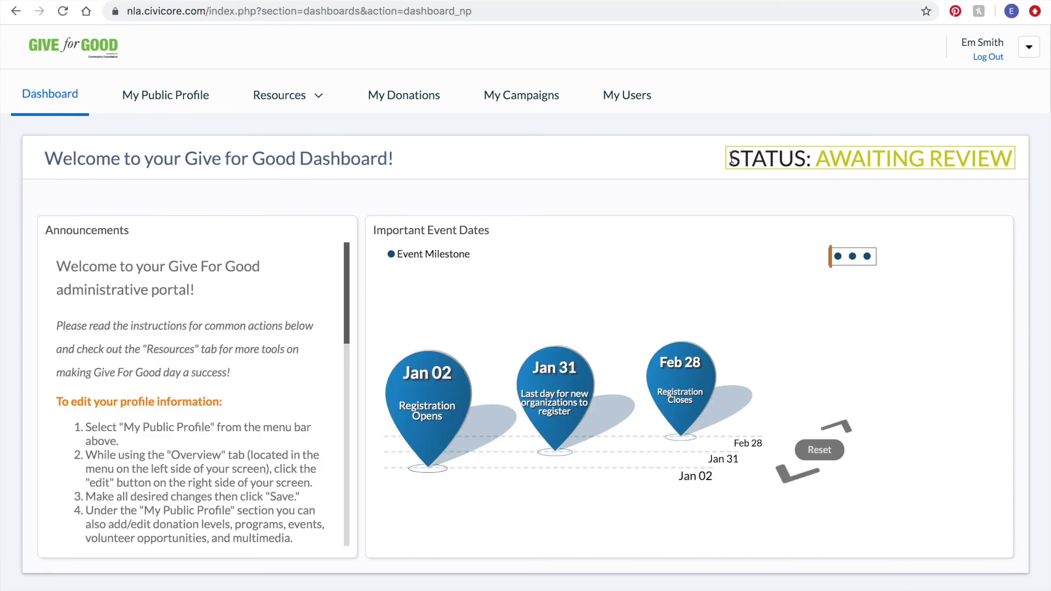
left_click_drag(731, 159, 857, 149)
left_click_drag(990, 154, 1025, 160)
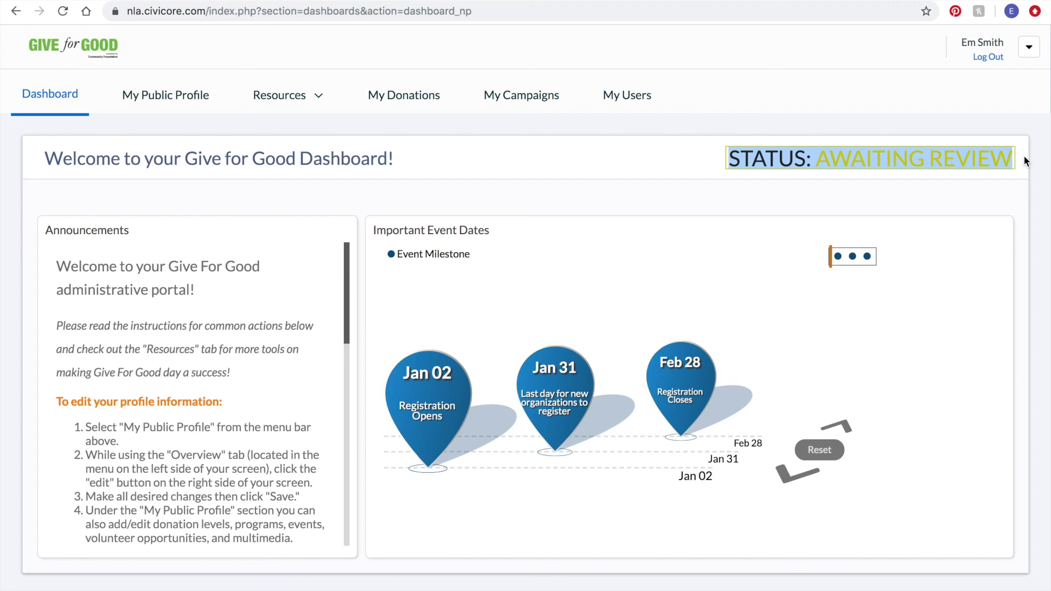
left_click(1024, 160)
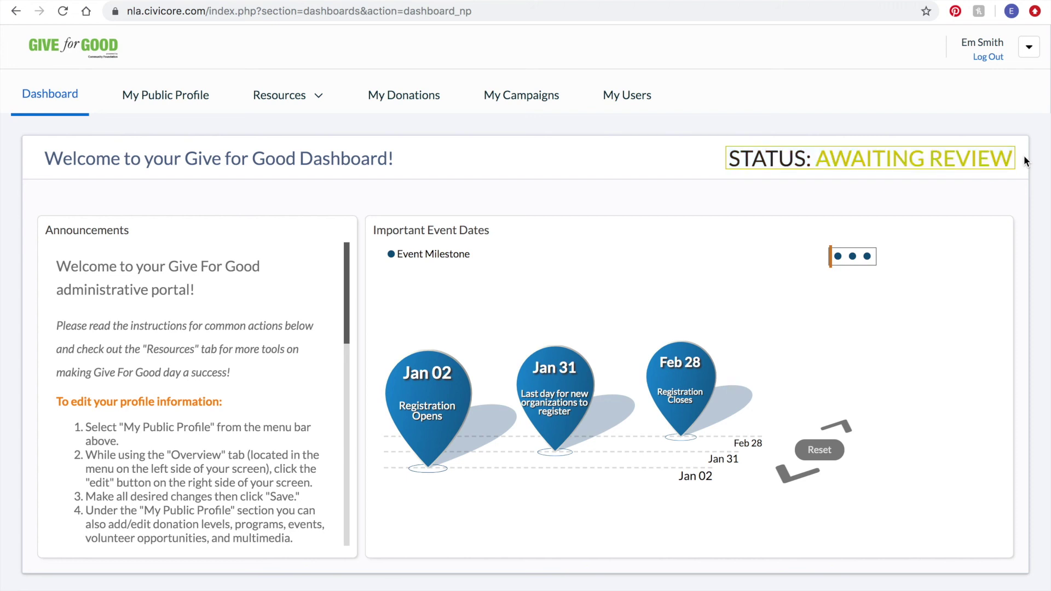